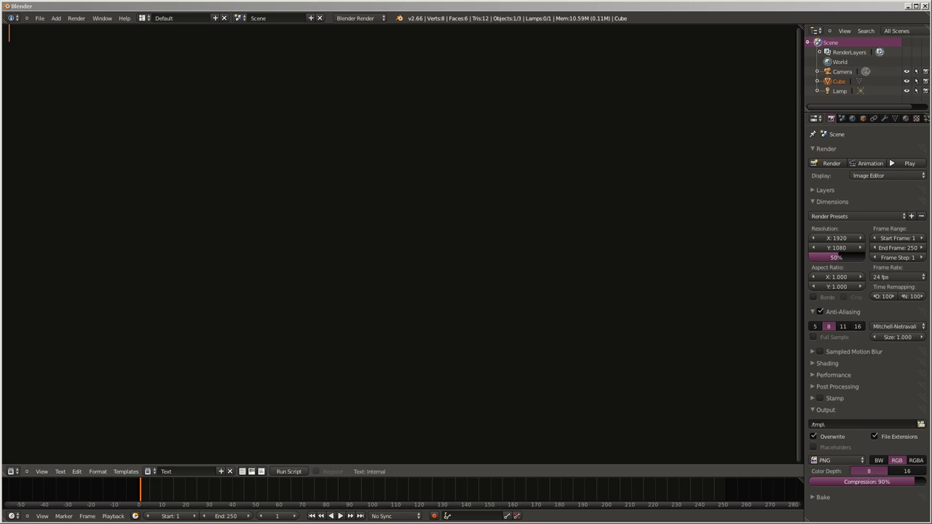
Step: Type the opening French sentence about earlier tutorials being written on the blog
text(Dans ma précédent vidéo j'ai dit)
key(BackSpace)
text(s que je )
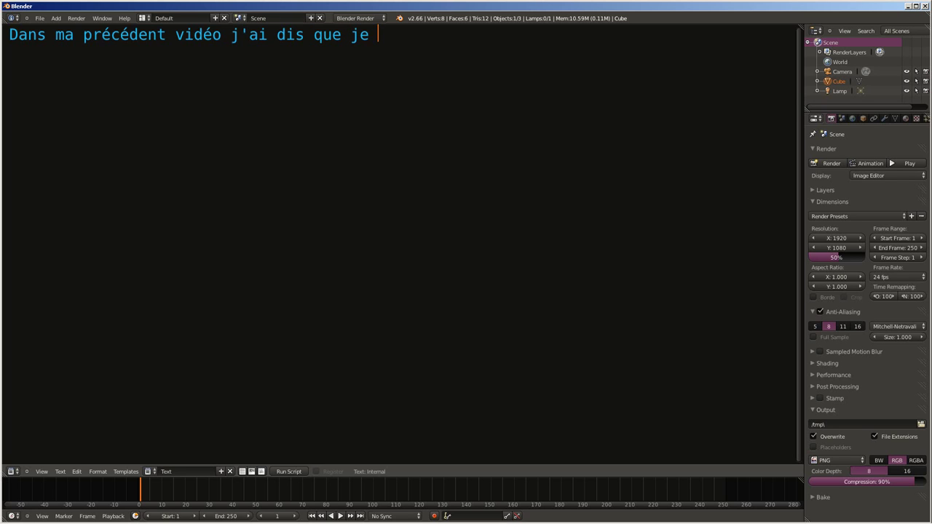
text(faisais des)
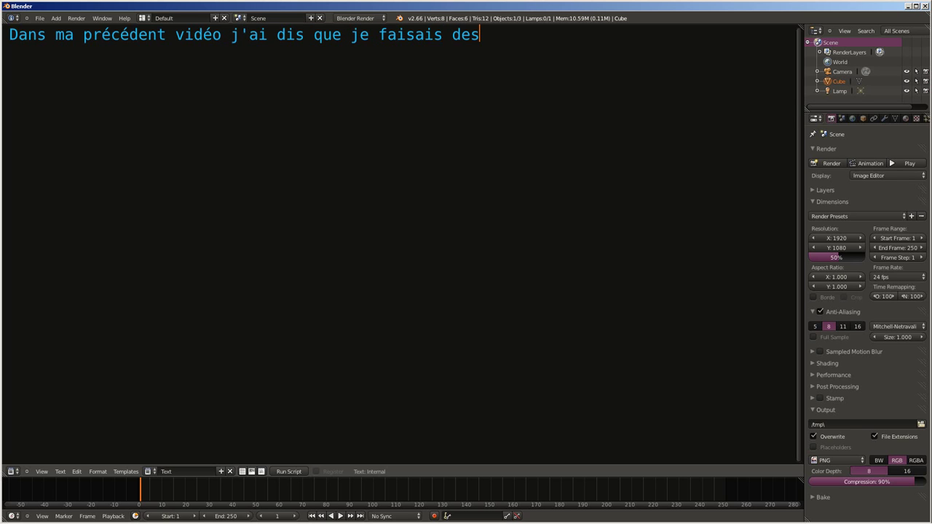
text( tutoriels a)
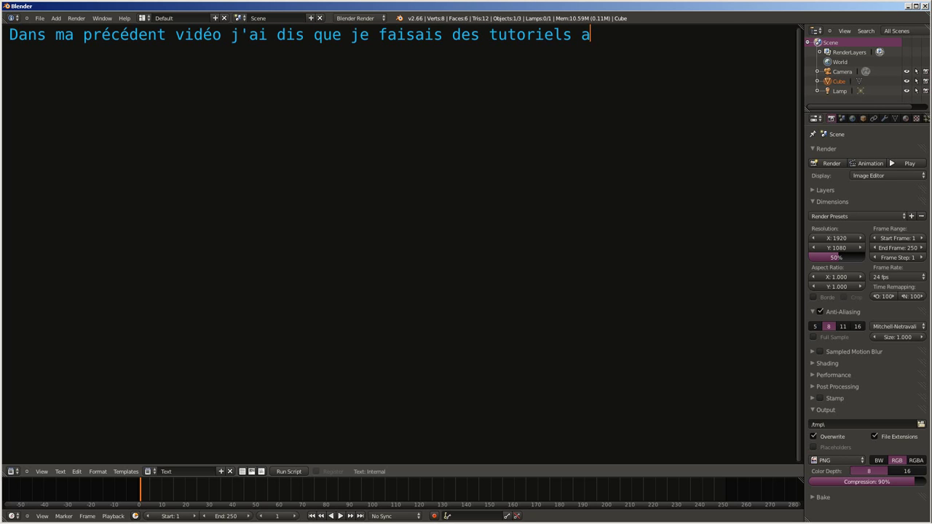
key(BackSpace)
text(écrit)
text(s sur )
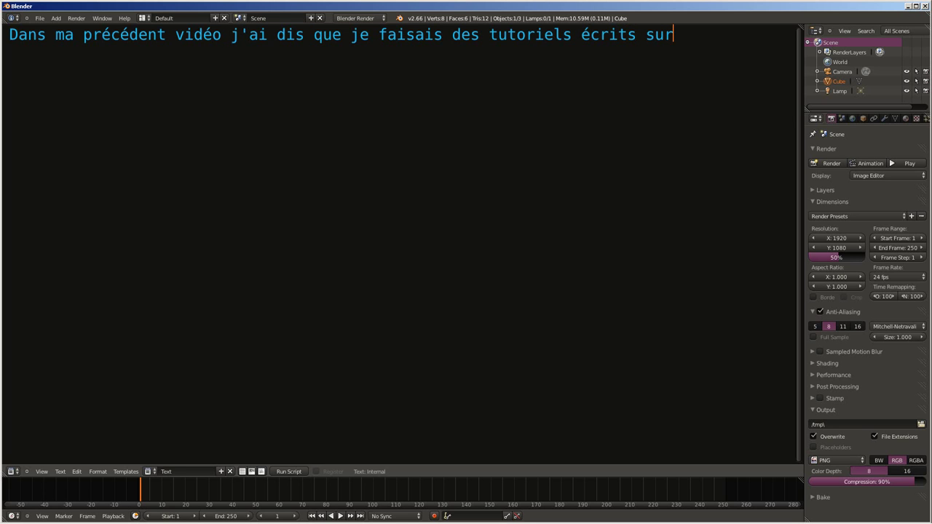
text(mon blog)
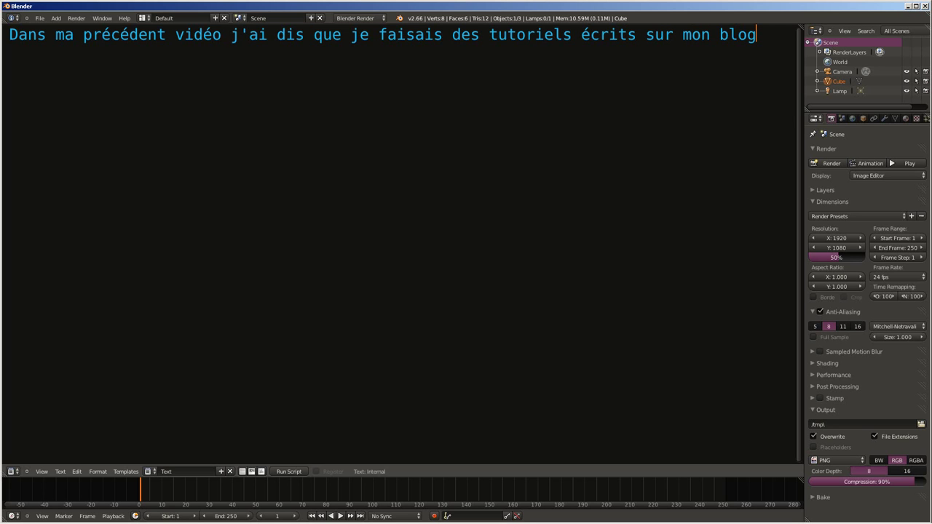
text(.)
Step: Add the lines introducing tutorials without sound, that is, without audio commentary
key(Return)
text(Mais j'ai également une autre idée)
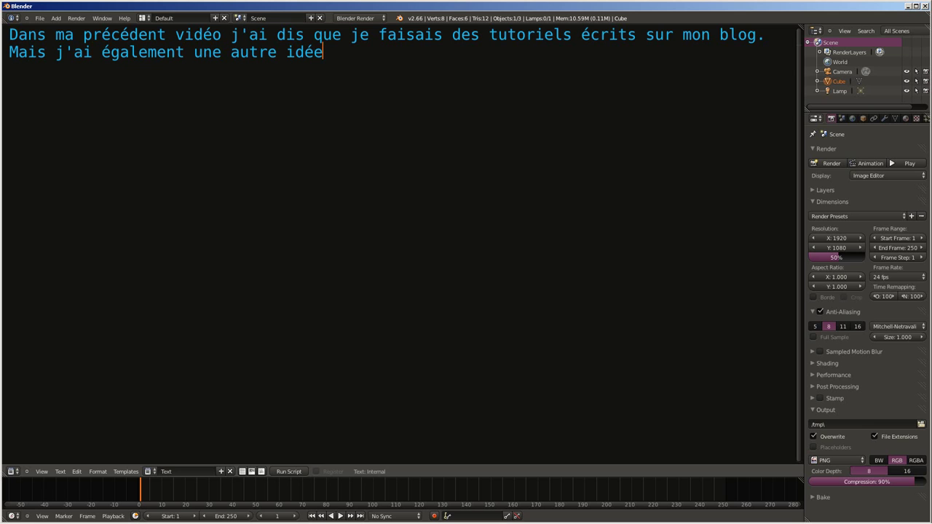
text(.C'est les tutoriels sans son)
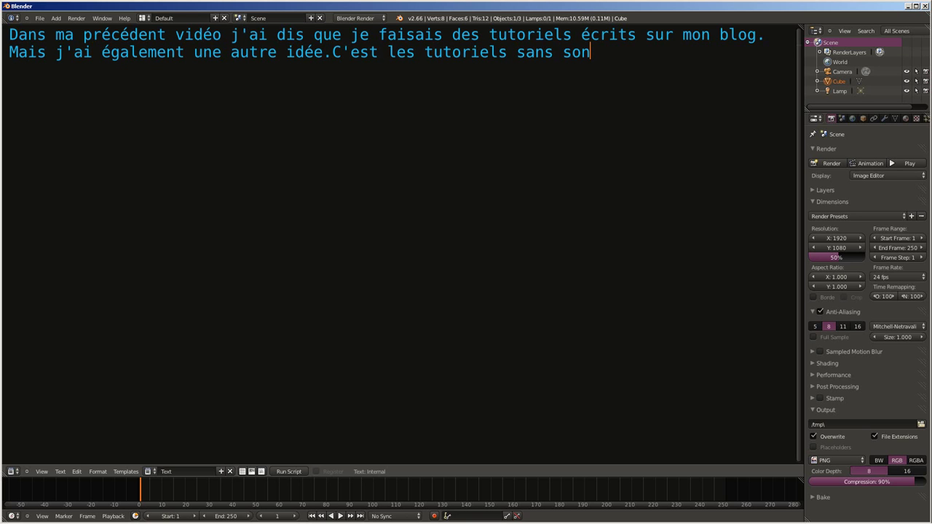
text(.)
key(BackSpace)
text(.Enfin)
text(, sans commentaires audio)
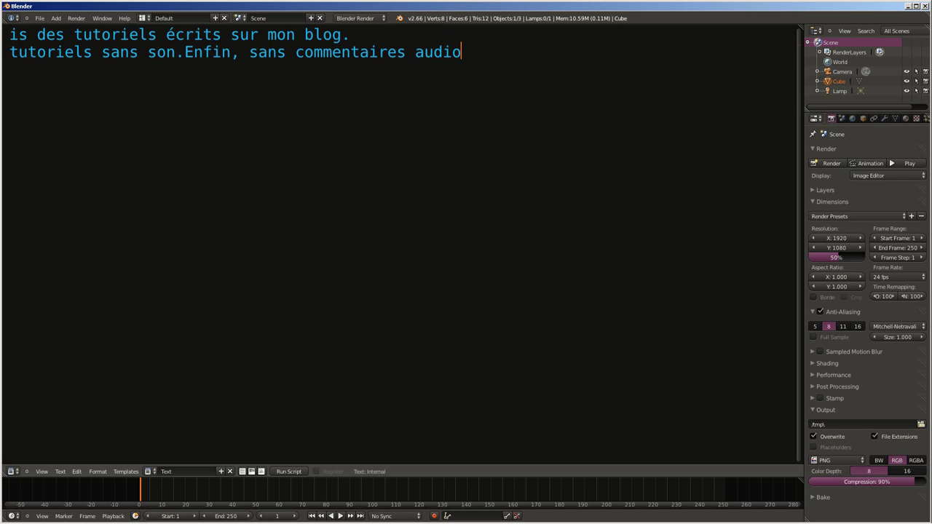
key(BackSpace)
key(BackSpace)
key(BackSpace)
key(BackSpace)
key(BackSpace)
key(BackSpace)
key(BackSpace)
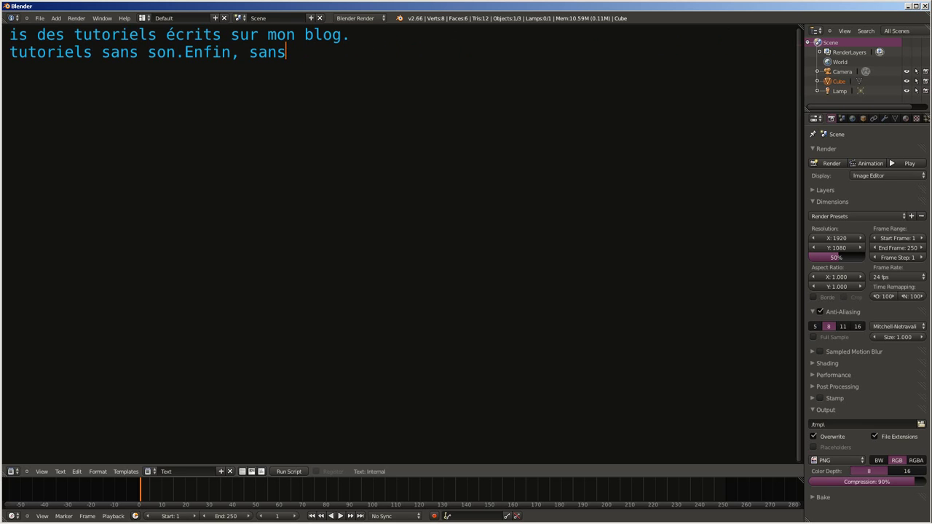
key(Return)
text(commentaire audio.)
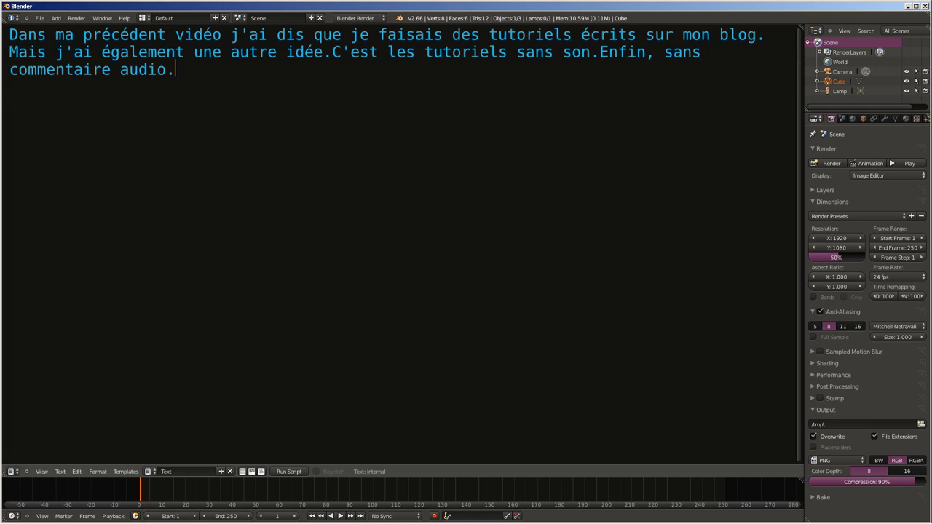
Step: Sign off the note with 'Bon tutoriel ! ;)' after a blank line
key(Return)
key(Return)
text(Bon tutoriel ! ;))
key(Return)
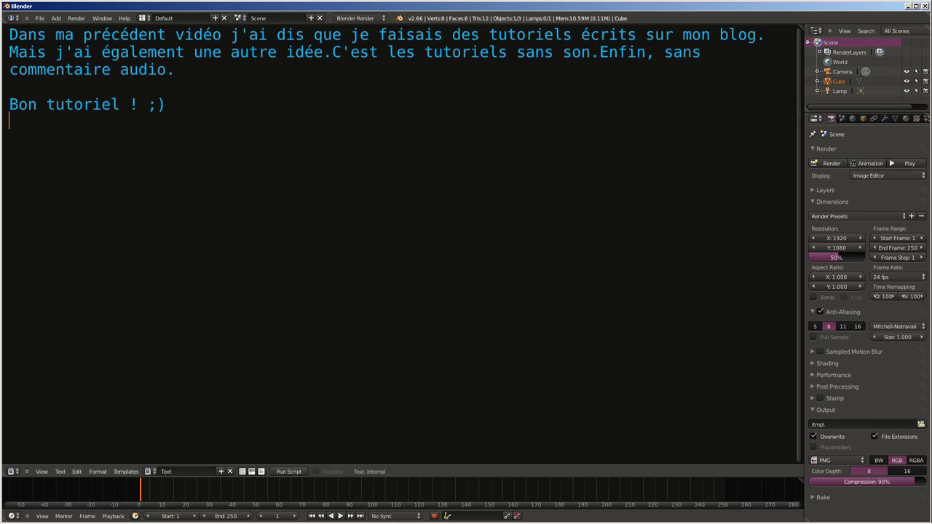
Step: Switch the text area to the 3D View and scale the cube's mesh about 2.148 along Y
click(12, 471)
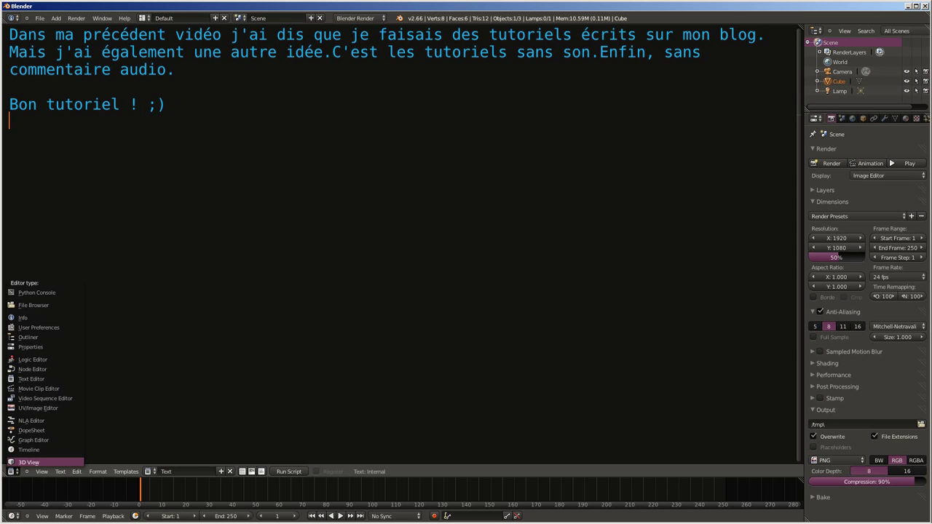
click(29, 462)
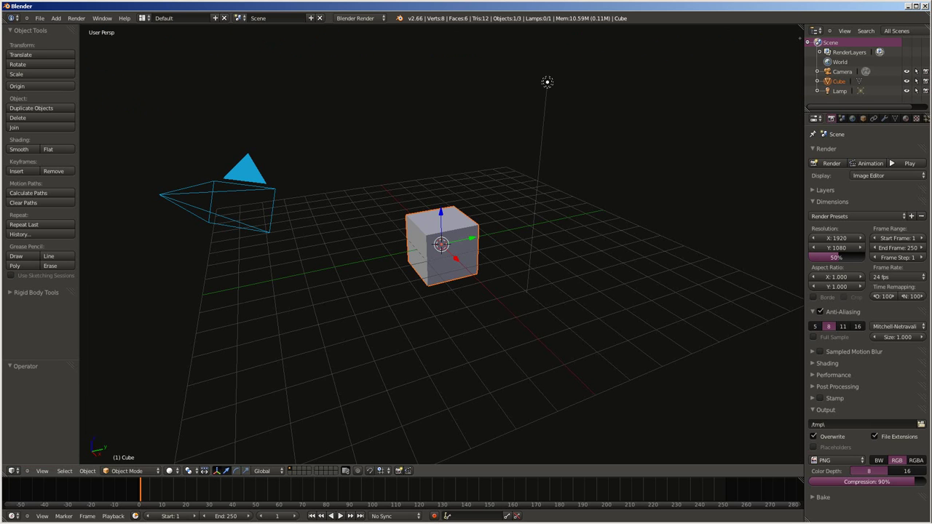
key(Tab)
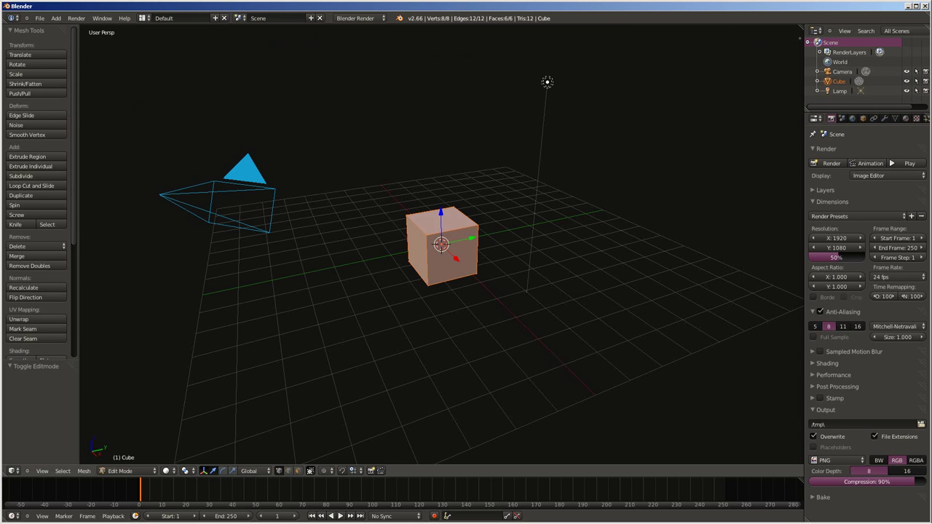
key(s)
key(y)
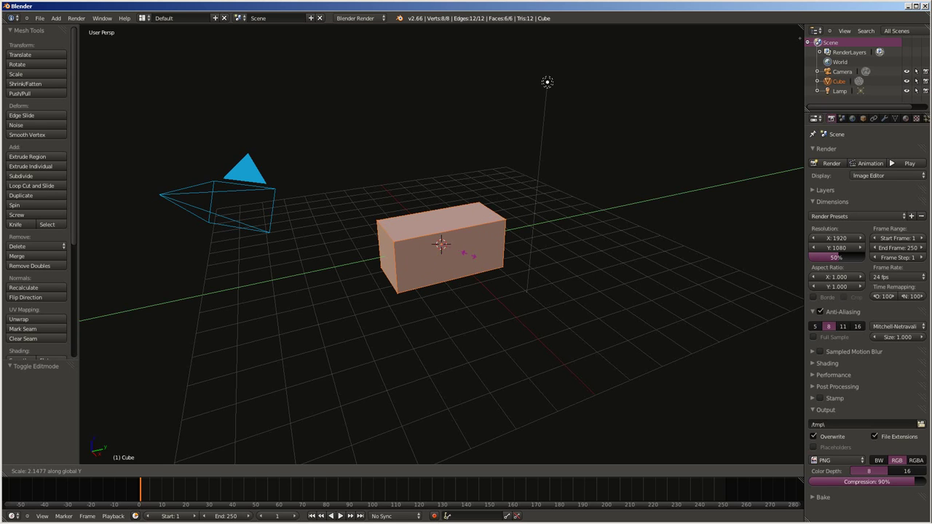
click(466, 255)
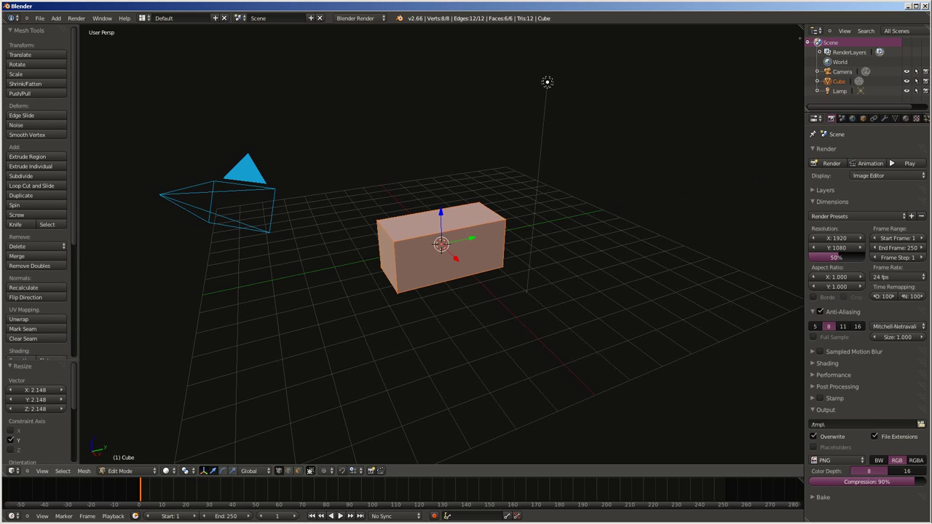
key(Tab)
Step: Enable the 'Object: Cloud Generator' add-on in User Preferences by searching 'cloud'
click(39, 18)
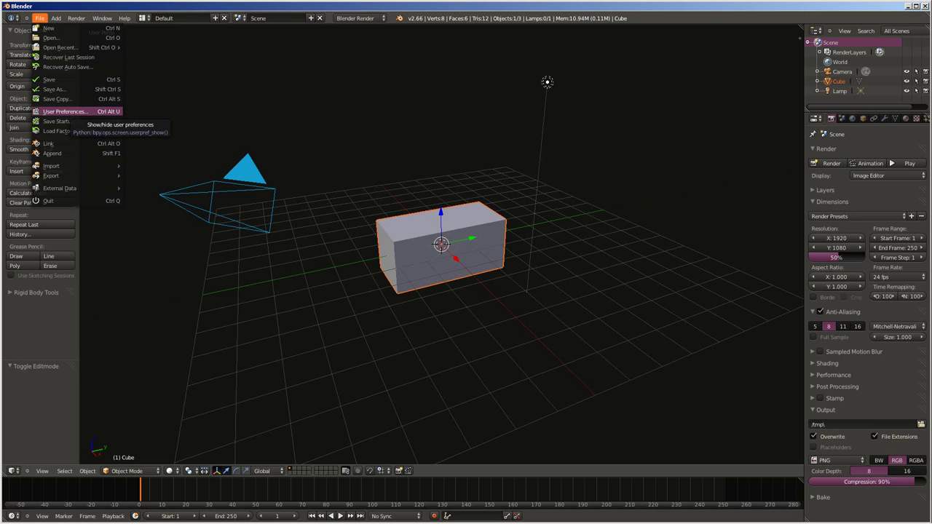
click(66, 112)
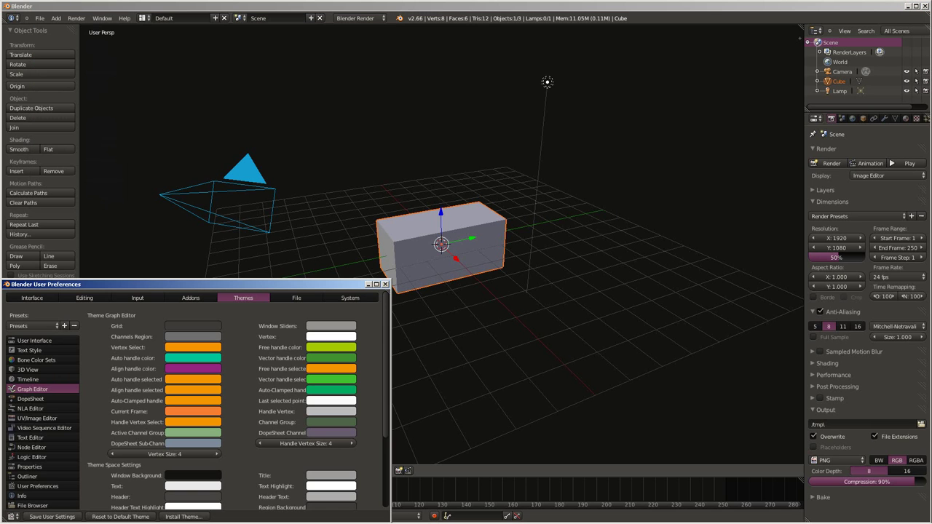
drag(189, 284, 264, 127)
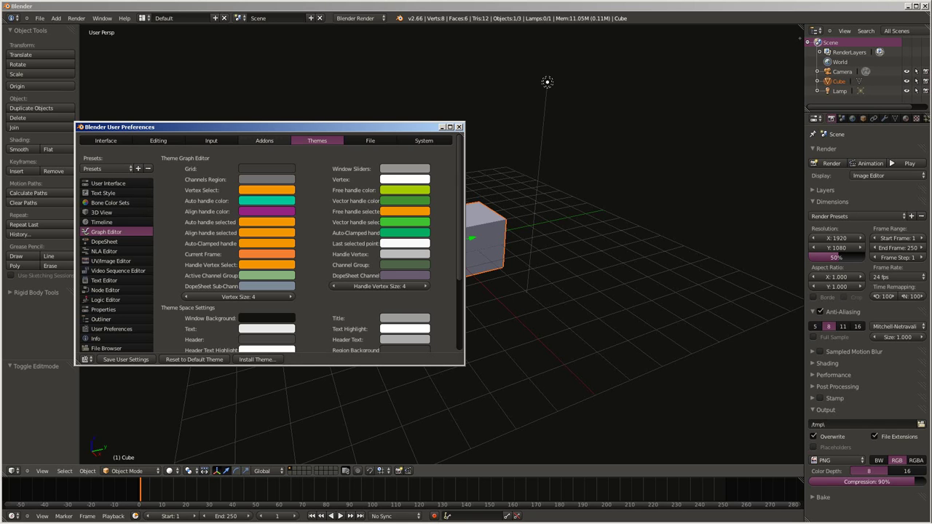
click(265, 140)
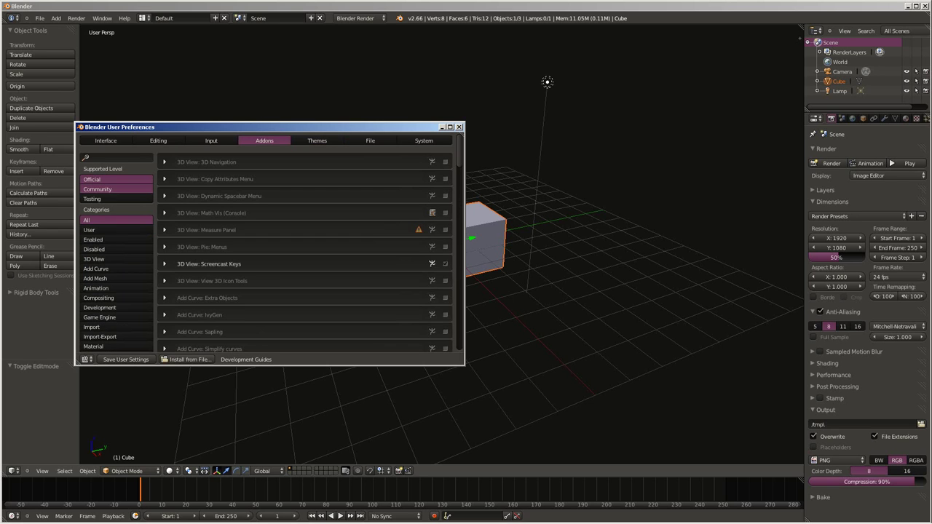
click(117, 157)
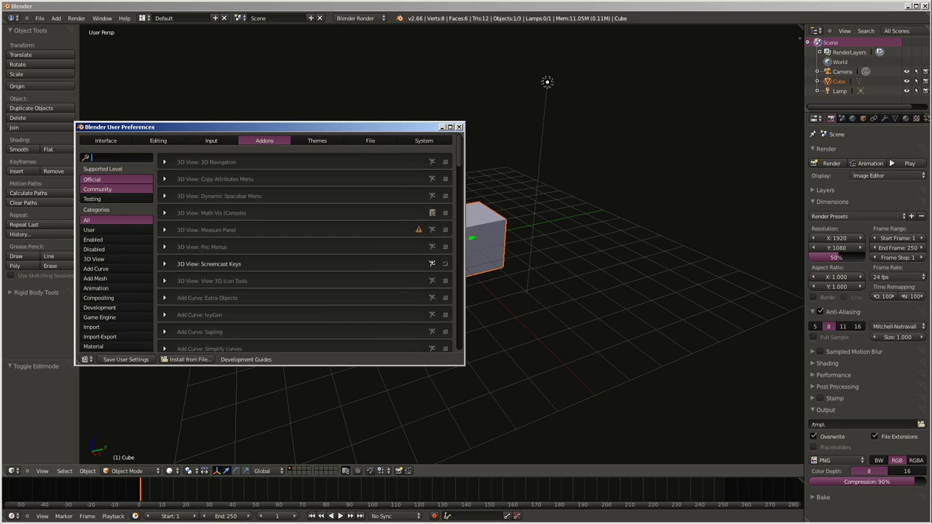
text(cloud)
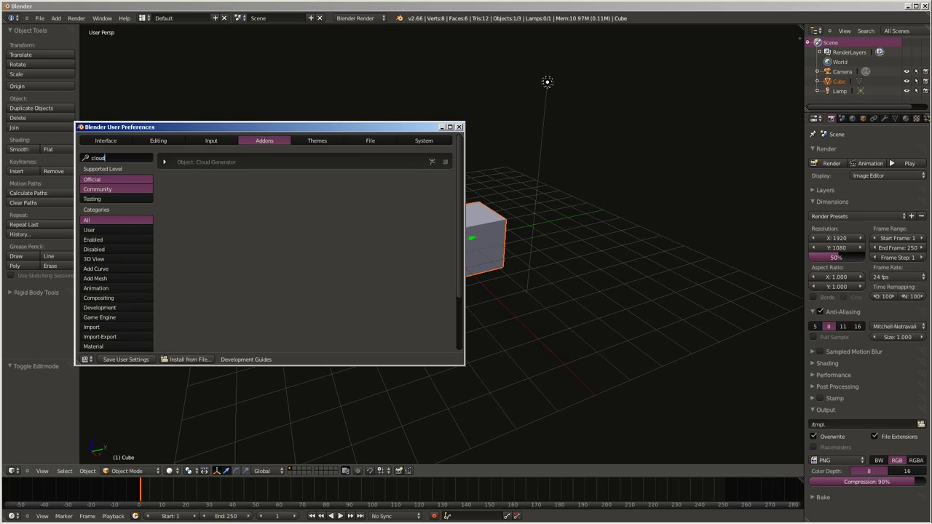
click(445, 162)
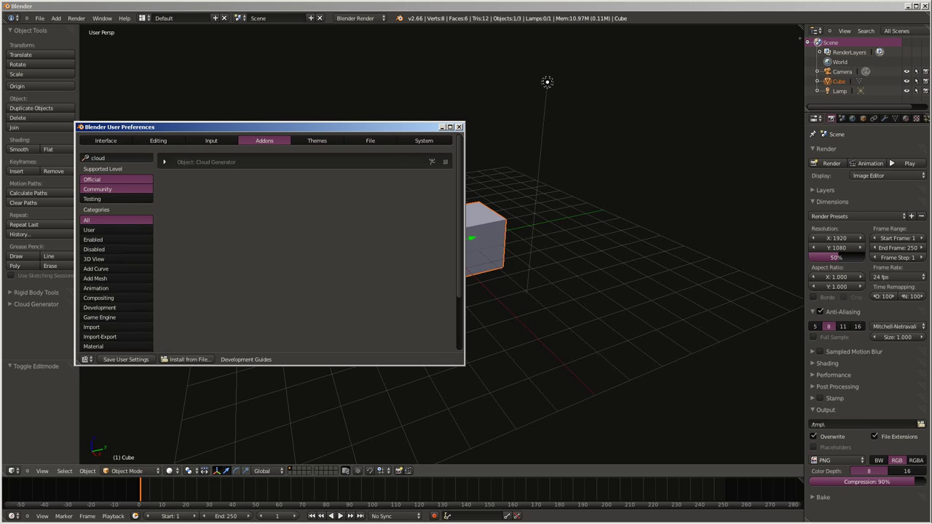
click(459, 127)
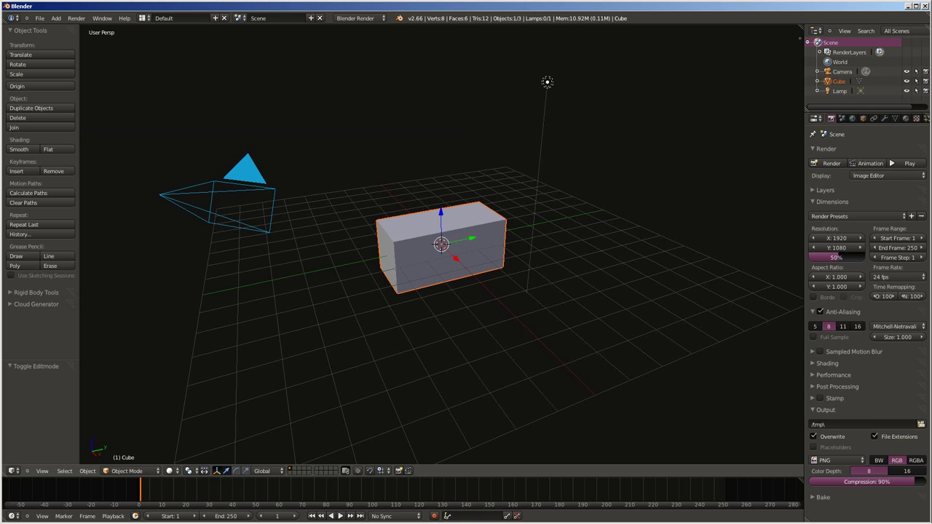
Step: Generate a Cumulous cloud from the box and switch to camera view
click(35, 304)
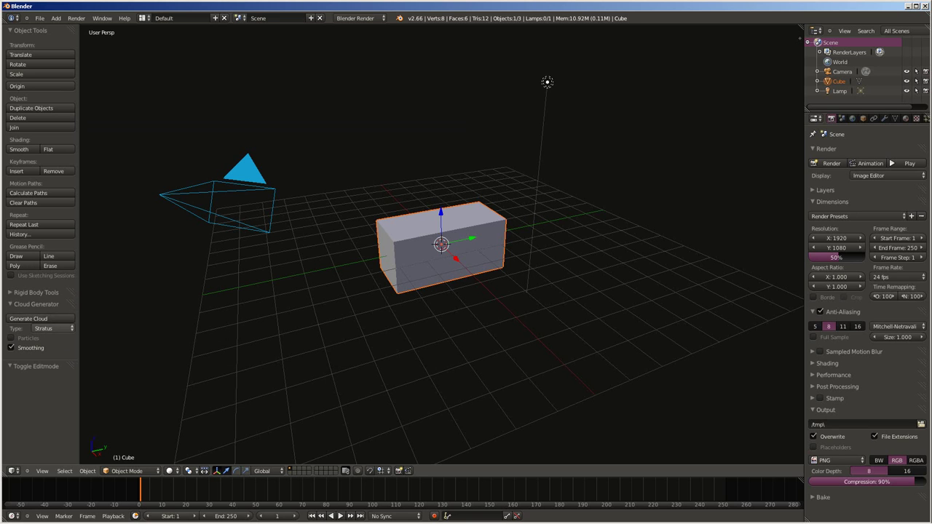
click(51, 328)
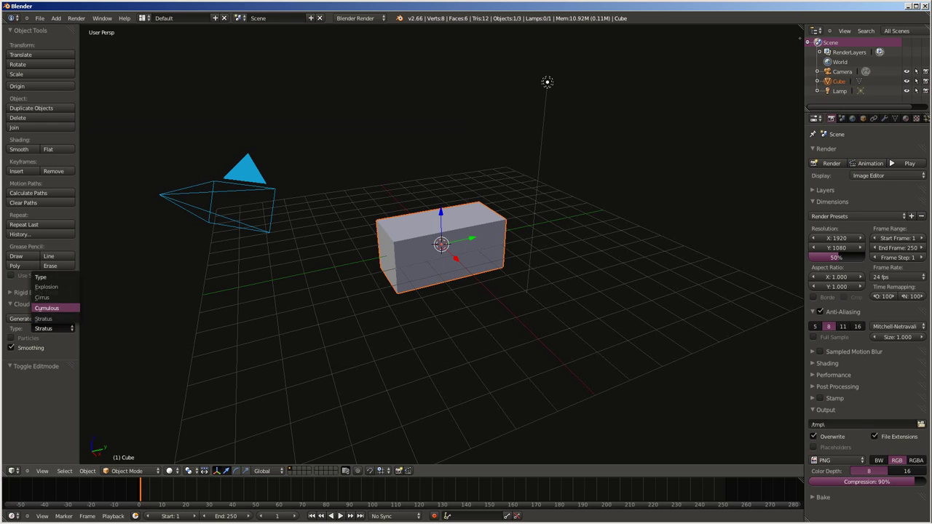
click(46, 308)
click(28, 318)
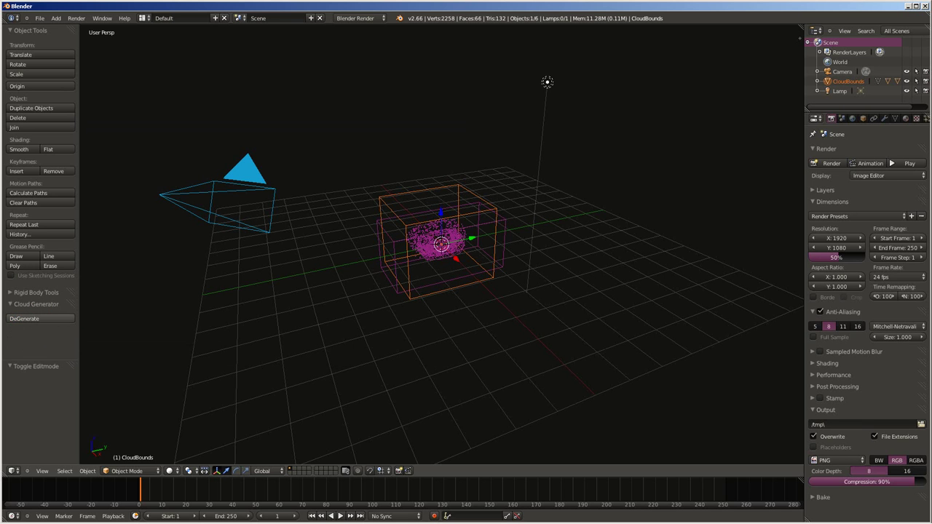
key(KP_0)
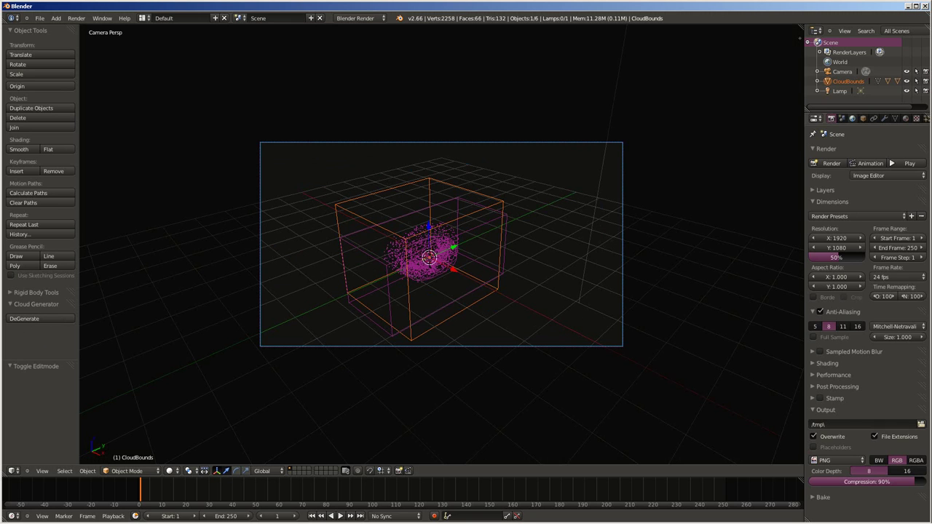
Step: Enable Blend Sky in the World settings with a light cyan horizon and vivid blue zenith
click(852, 118)
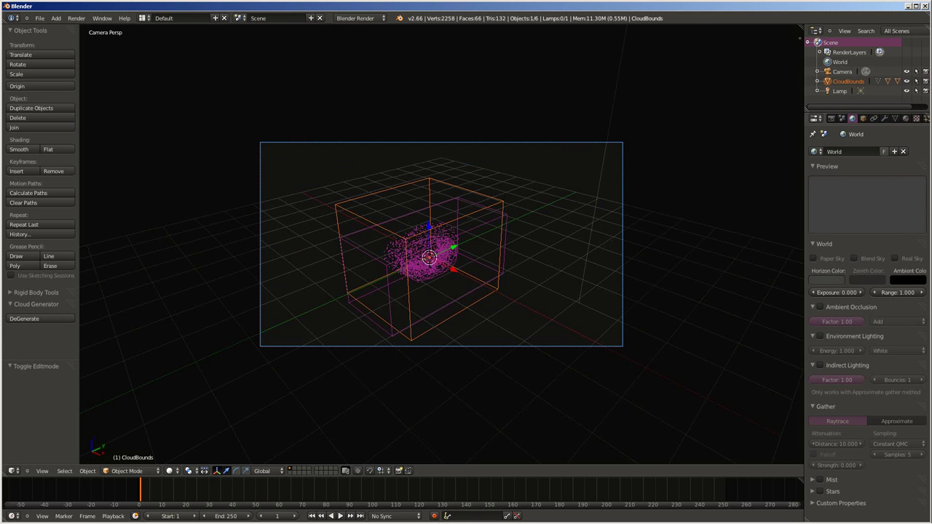
click(854, 258)
click(827, 279)
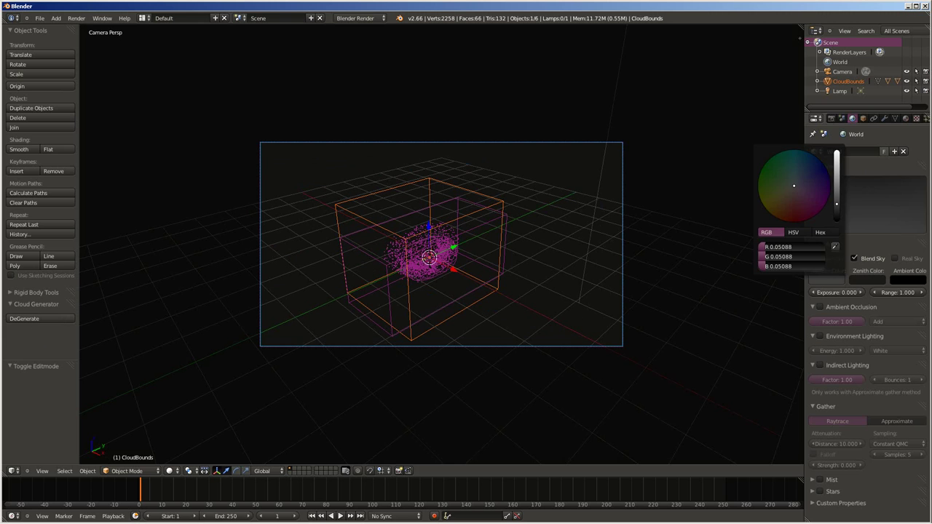
drag(837, 204, 836, 153)
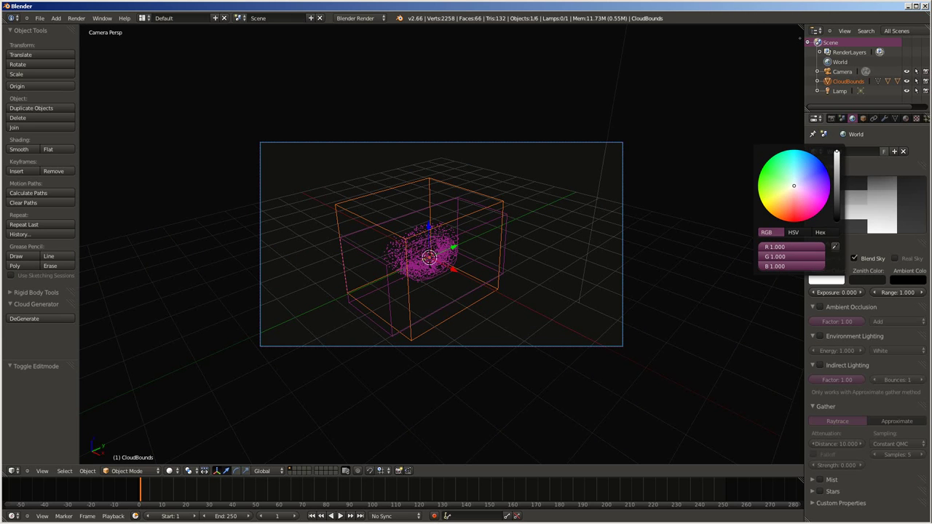
drag(793, 185, 793, 162)
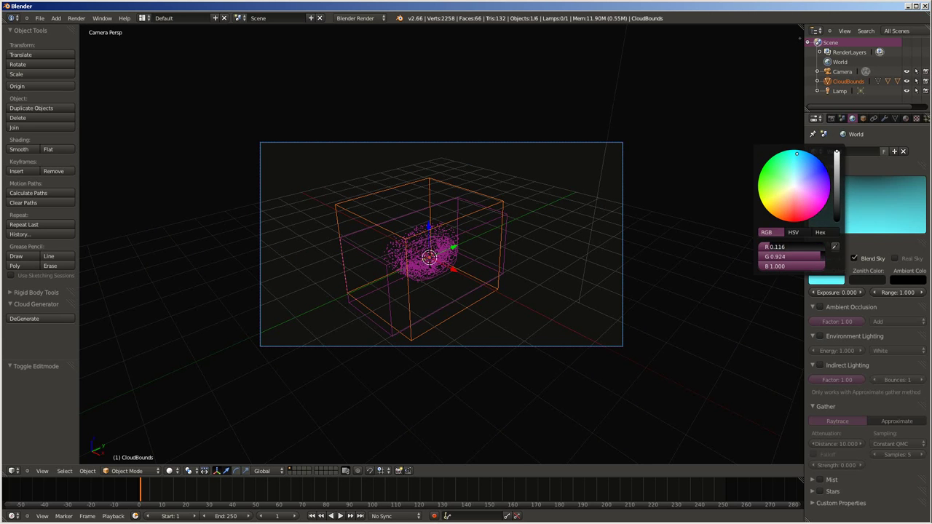
click(867, 279)
drag(835, 186, 868, 172)
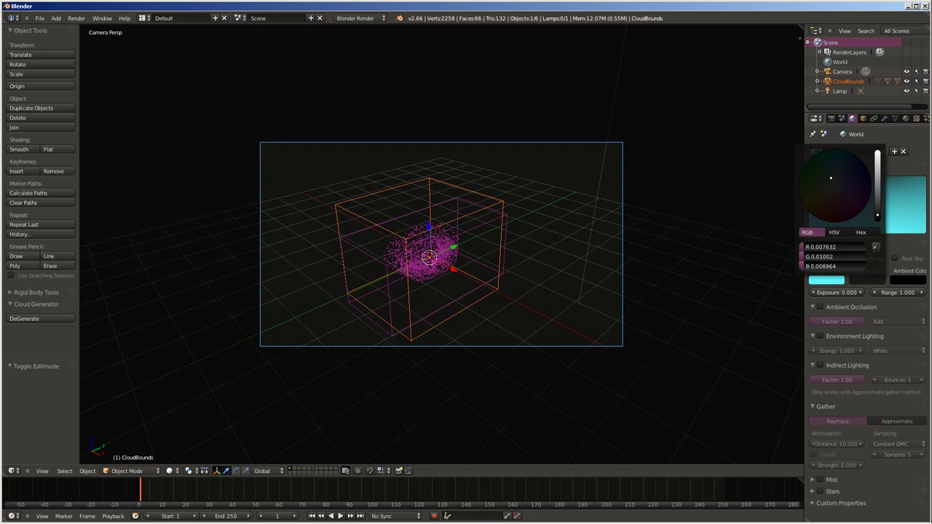
drag(877, 216, 876, 152)
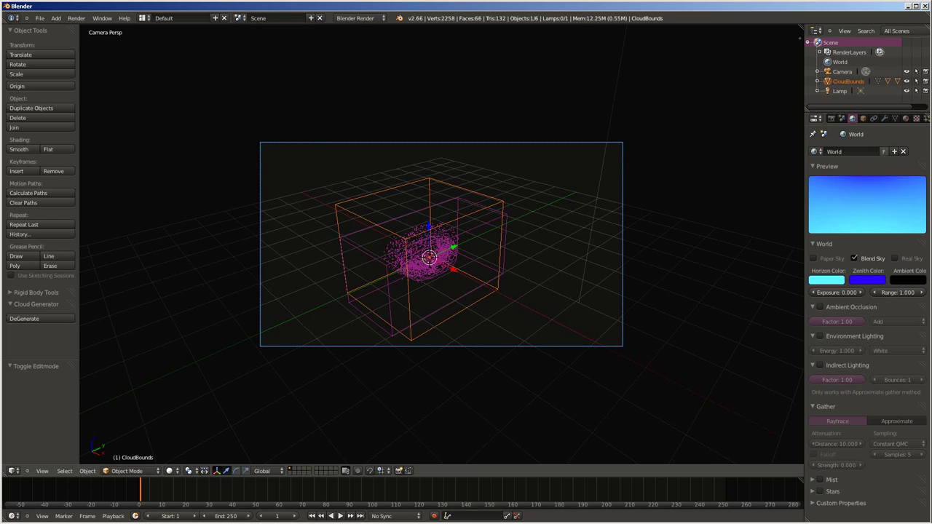
Step: Render the camera view with F12 so the grey cloud appears on the blue sky
key(F12)
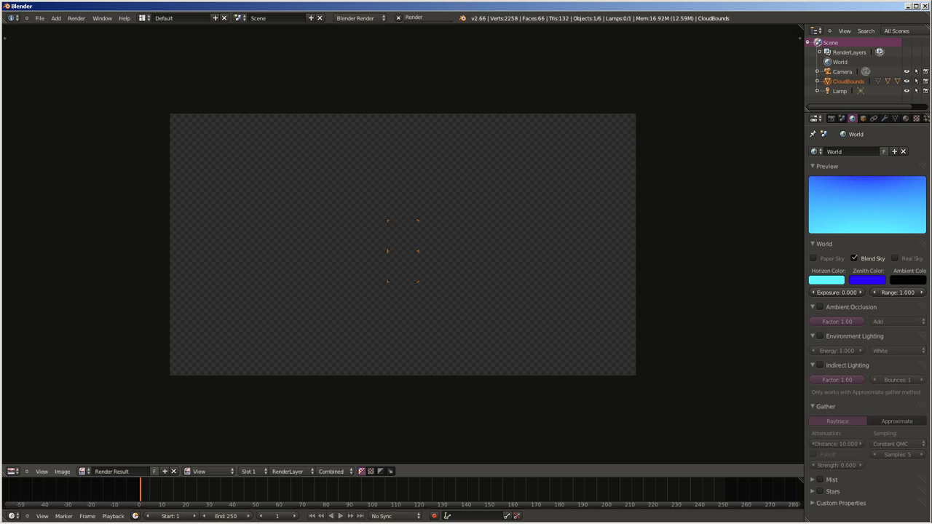
key(F12)
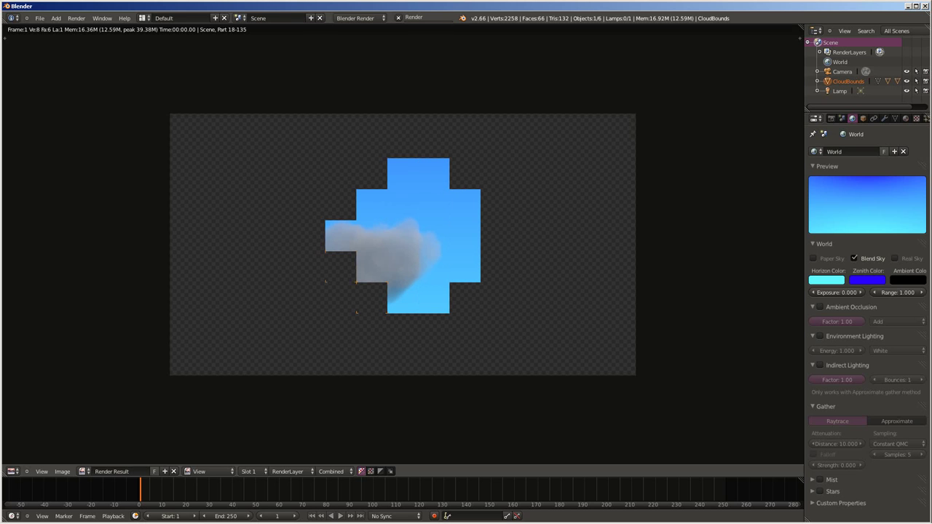
click(816, 30)
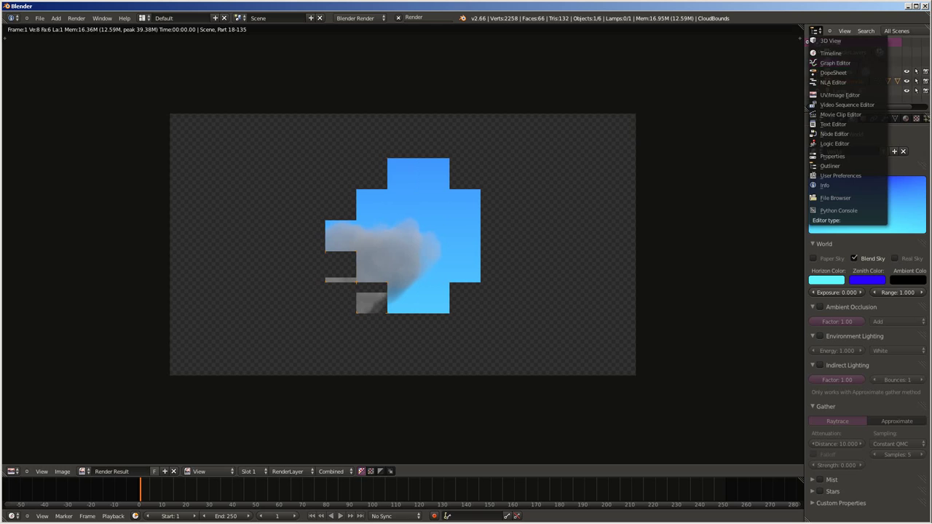
Step: Create a new text and write 'C'est un peux long' / 'Mais le rendu est bien !!!'
click(837, 62)
click(924, 107)
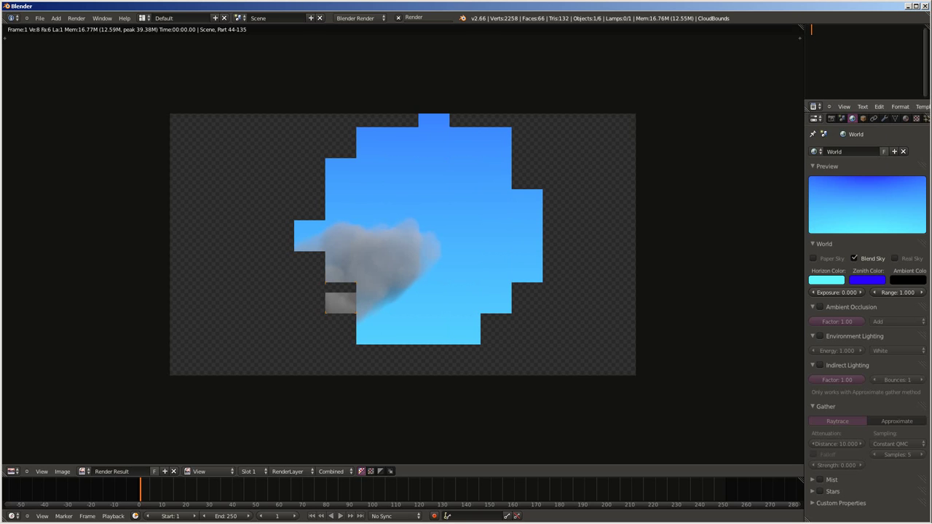
text(C'et)
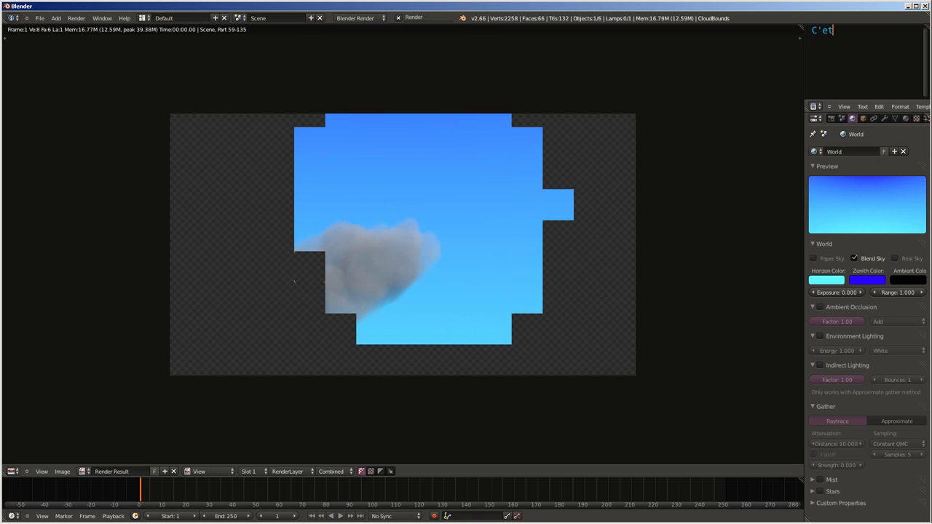
key(BackSpace)
text(st un)
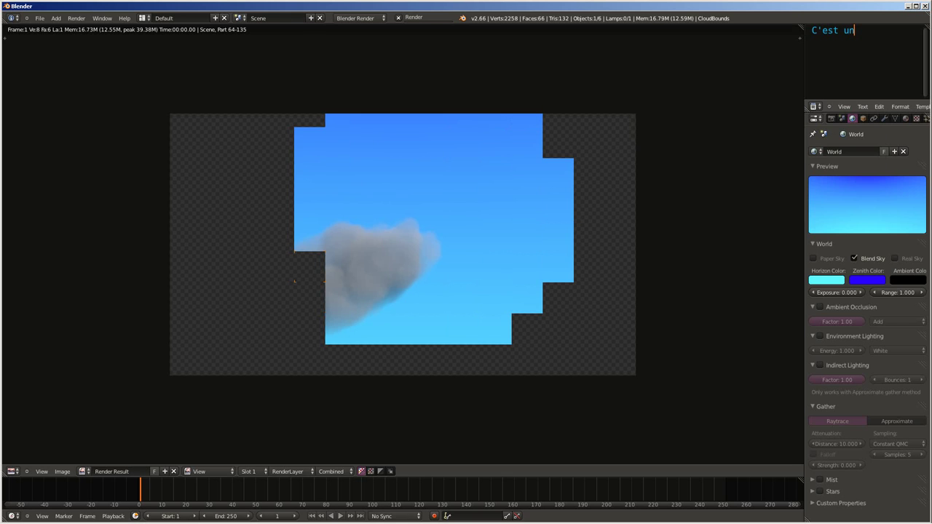
text( peux lon)
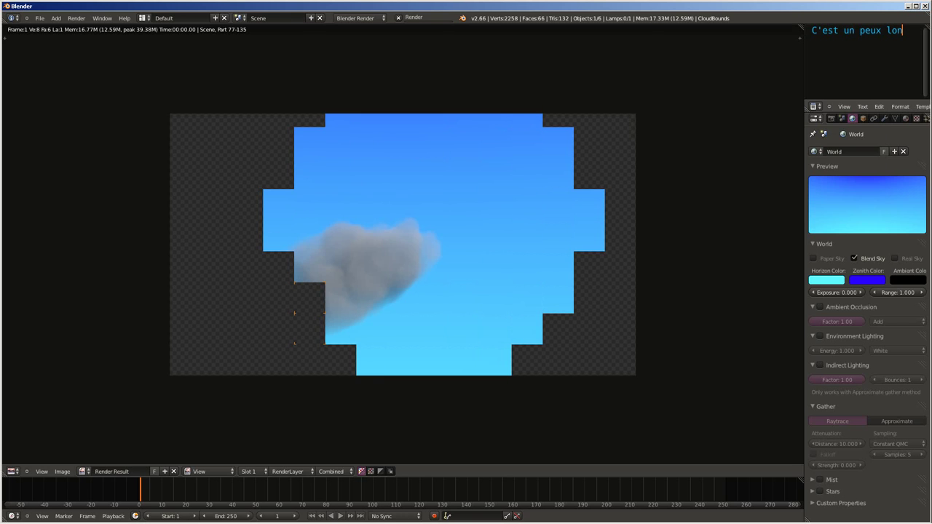
text(g)
key(Return)
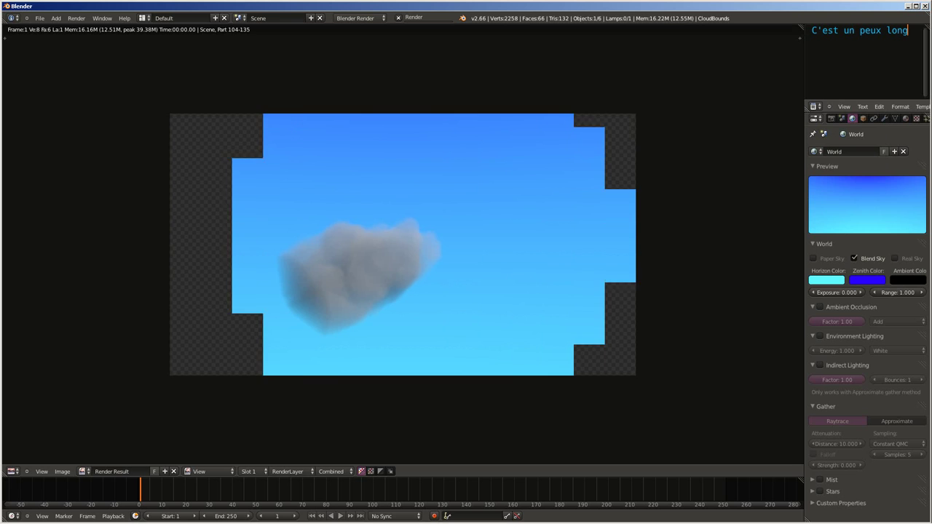
text(Mais le rendu est bien !!!)
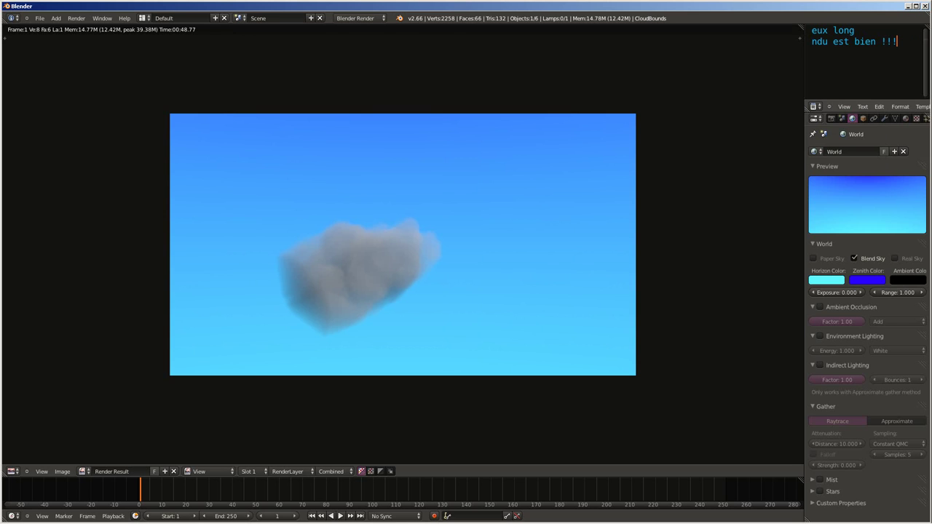
Step: Put 'bien !!!' on its own line, then add 'Voila c'est tout pour ce tutoriel', 'à bientot', 'Pour un nouveau Tuto !!'
click(855, 41)
key(Return)
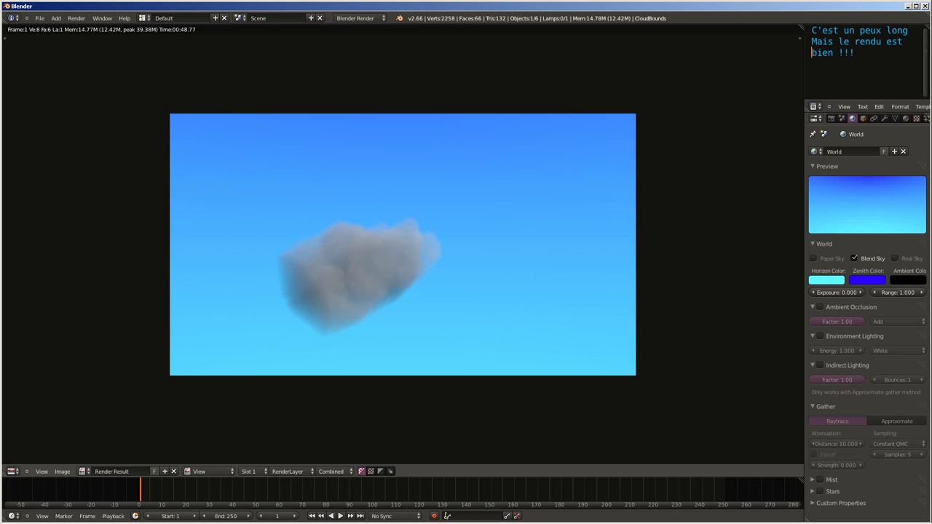
key(Return)
text(Voila c'est tout pour ce tu)
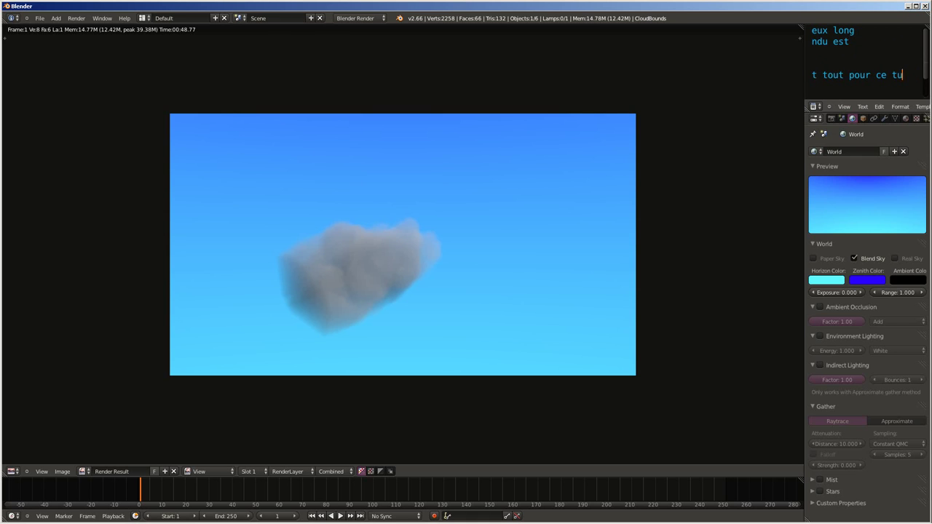
text(toriel)
key(Return)
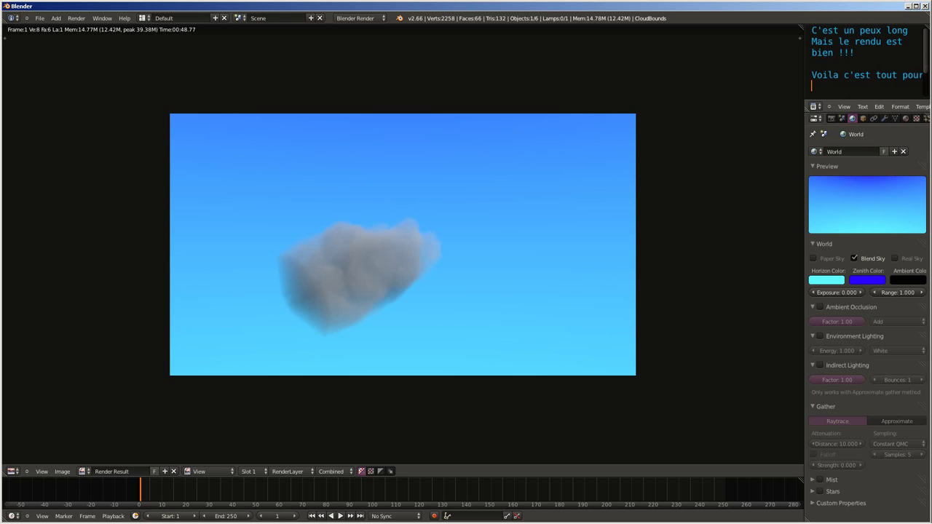
text(à )
text(bientot)
key(Return)
text(Pour un )
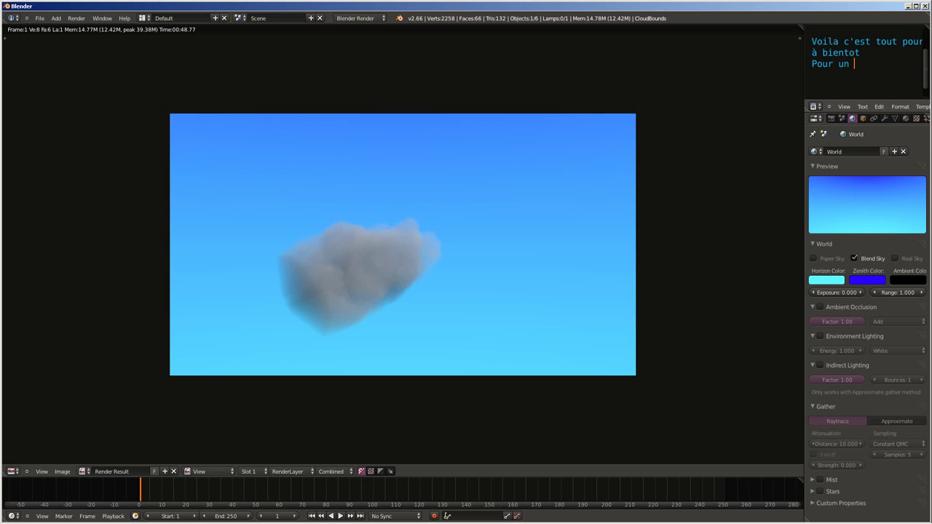
text(nouveau)
key(Return)
text(Tuto !!)
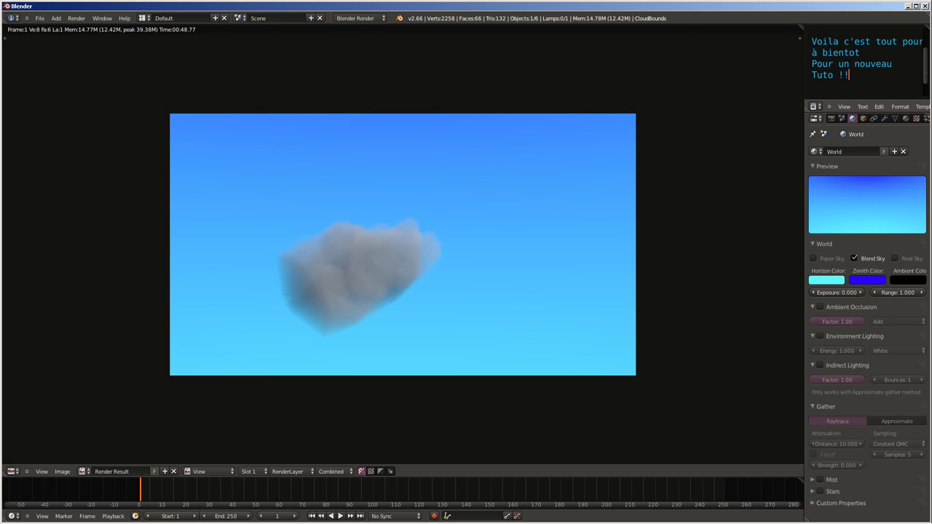